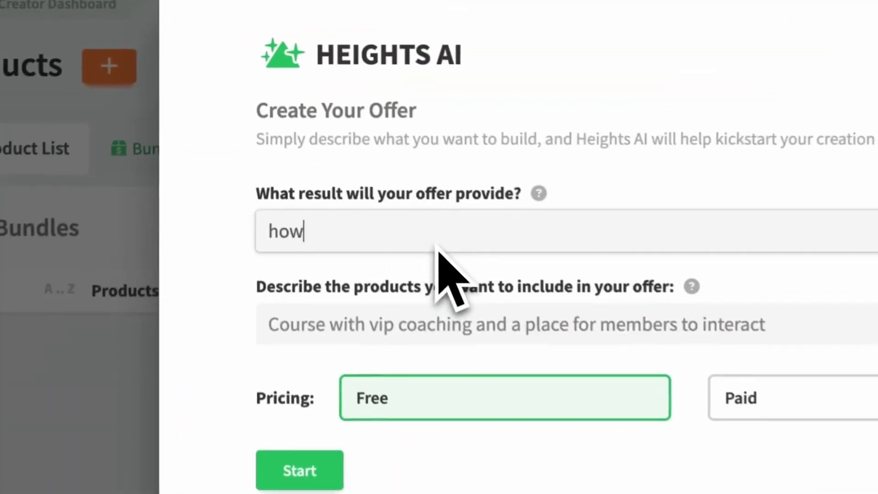
Step: Describe the offer as 'to play guitar' including a course, community area, and a worksheet, priced as Paid
{"action": "type", "text": "to play guitar"}
{"action": "key", "text": "Tab"}
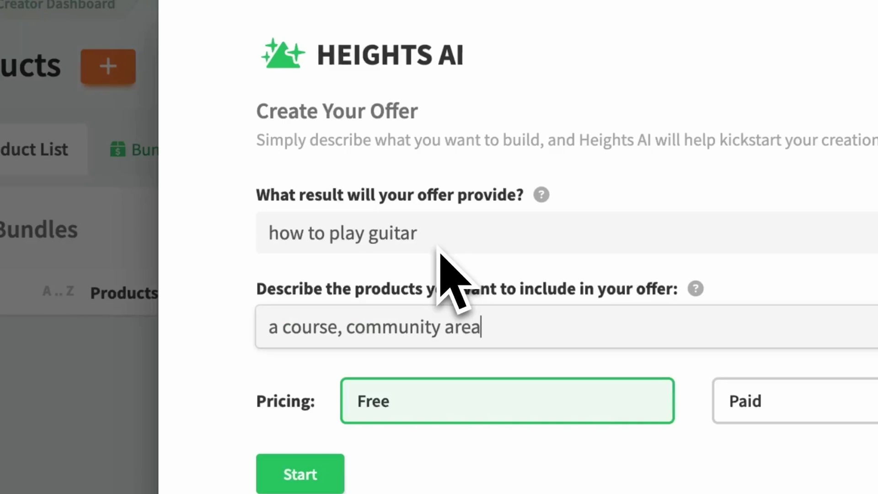
{"action": "type", "text": "a course, community area, and a worksheet"}
{"action": "left_click", "coordinate": [732, 406]}
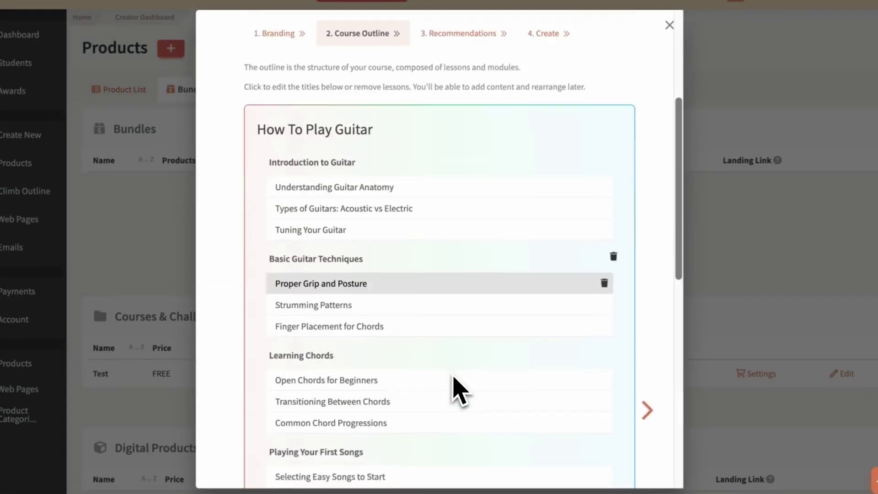
Step: Review the generated course outline and recommendations, then save the generated products
{"action": "scroll", "coordinate": [455, 388], "scroll_direction": "down", "scroll_amount": 3}
{"action": "scroll", "coordinate": [453, 388], "scroll_direction": "down", "scroll_amount": 2}
{"action": "scroll", "coordinate": [526, 398], "scroll_direction": "down", "scroll_amount": 4}
{"action": "scroll", "coordinate": [462, 423], "scroll_direction": "up", "scroll_amount": 3}
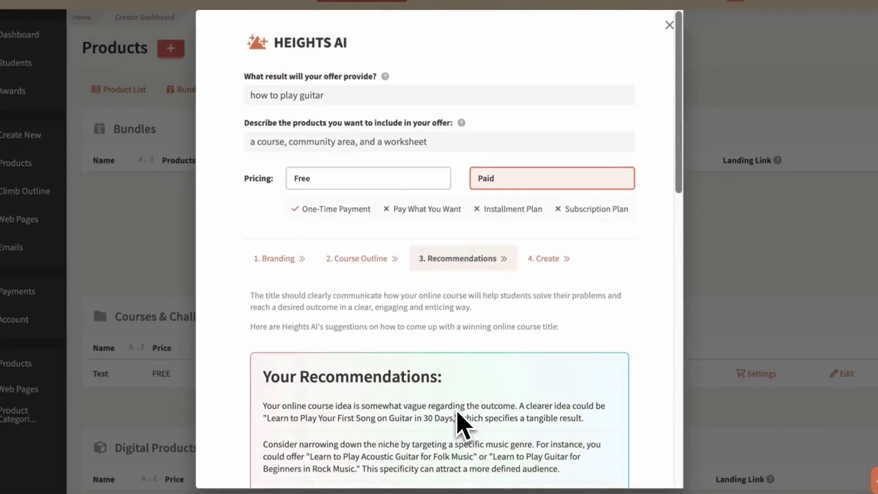
{"action": "scroll", "coordinate": [462, 372], "scroll_direction": "down", "scroll_amount": 5}
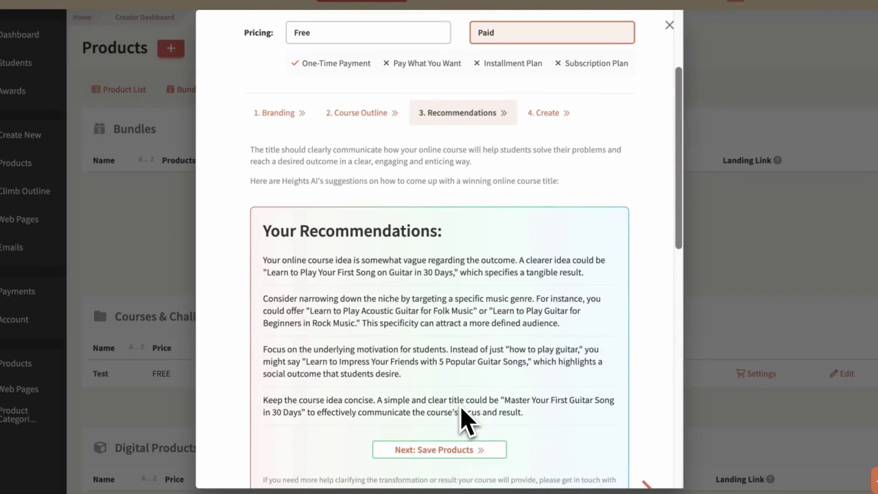
{"action": "left_click", "coordinate": [453, 450]}
{"action": "scroll", "coordinate": [465, 418], "scroll_direction": "down", "scroll_amount": 5}
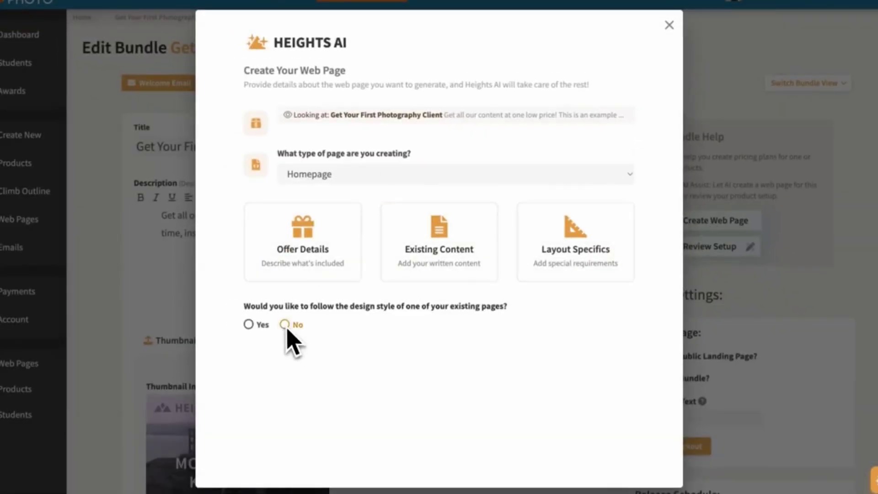
Step: Decline reusing an existing page style and generate the photography client landing page from the AI preview
{"action": "left_click", "coordinate": [285, 324]}
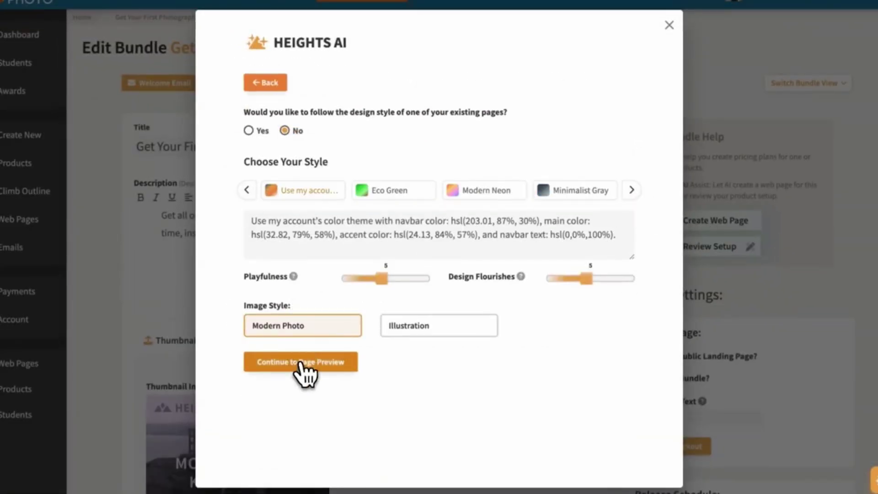
{"action": "left_click", "coordinate": [302, 362]}
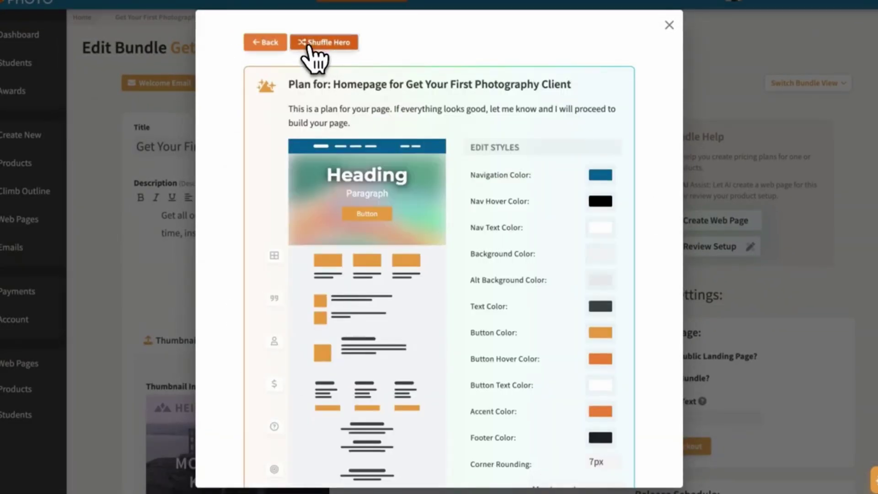
{"action": "scroll", "coordinate": [562, 435], "scroll_direction": "down", "scroll_amount": 3}
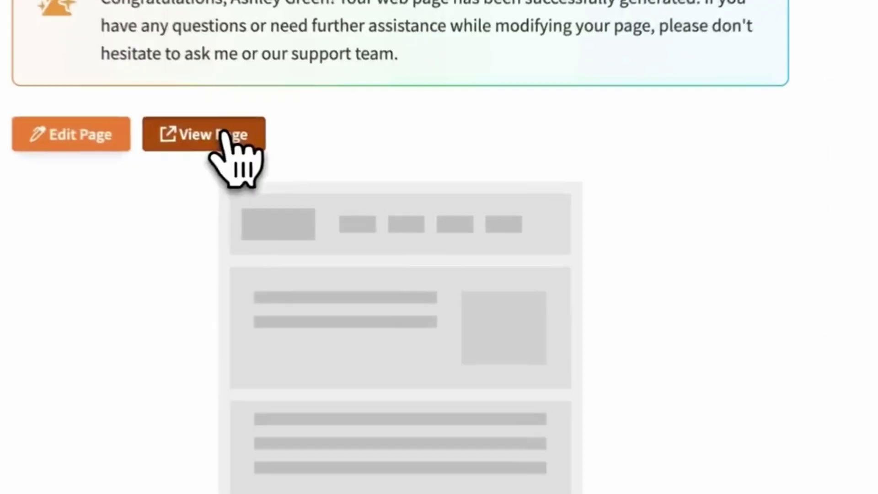
{"action": "left_click", "coordinate": [235, 156]}
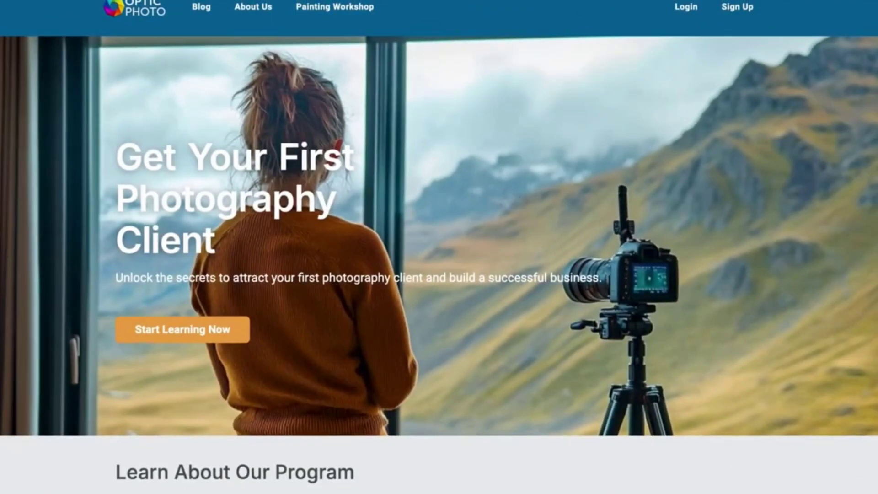
{"action": "scroll", "coordinate": [439, 247], "scroll_direction": "down", "scroll_amount": 20}
{"action": "scroll", "coordinate": [439, 247], "scroll_direction": "down", "scroll_amount": 4}
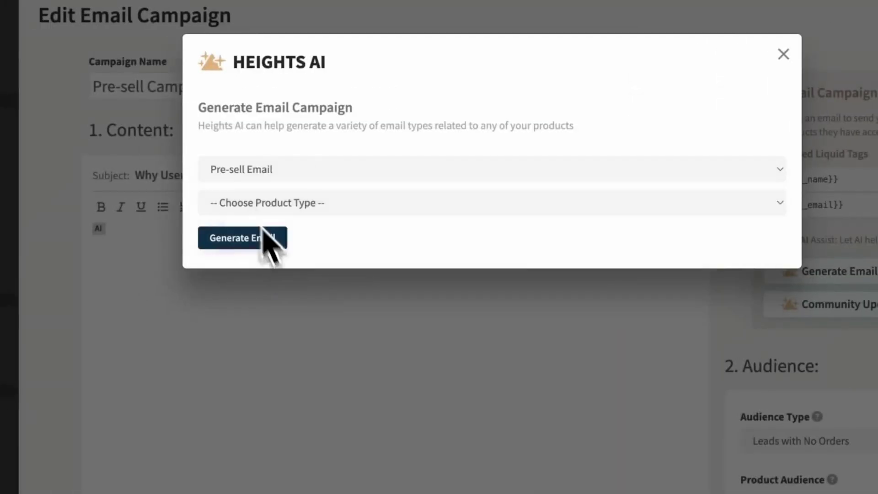
Step: Generate the course pre-sell email with Heights AI and scroll through the result
{"action": "left_click", "coordinate": [249, 274]}
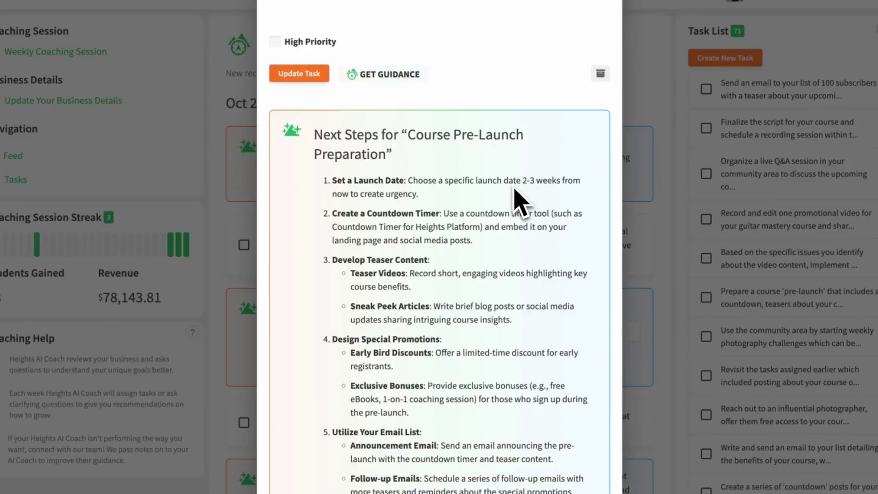
{"action": "scroll", "coordinate": [519, 201], "scroll_direction": "down", "scroll_amount": 3}
{"action": "scroll", "coordinate": [519, 201], "scroll_direction": "down", "scroll_amount": 4}
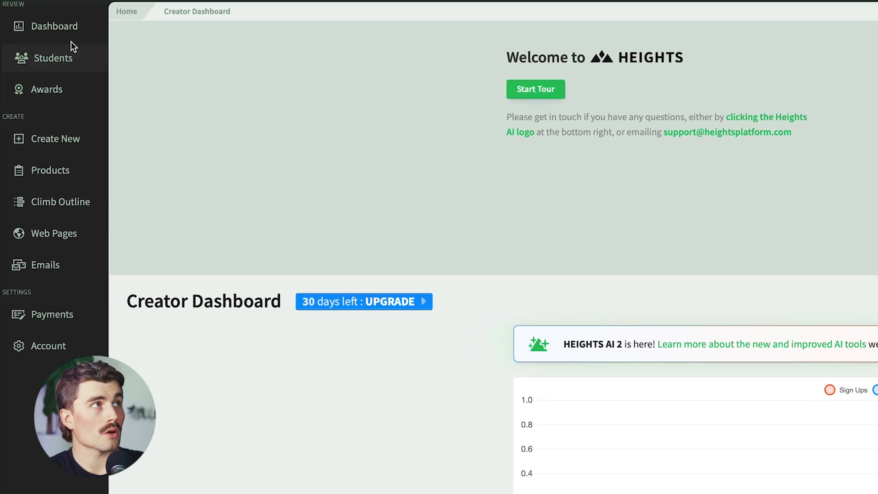
{"action": "mouse_move", "coordinate": [68, 62]}
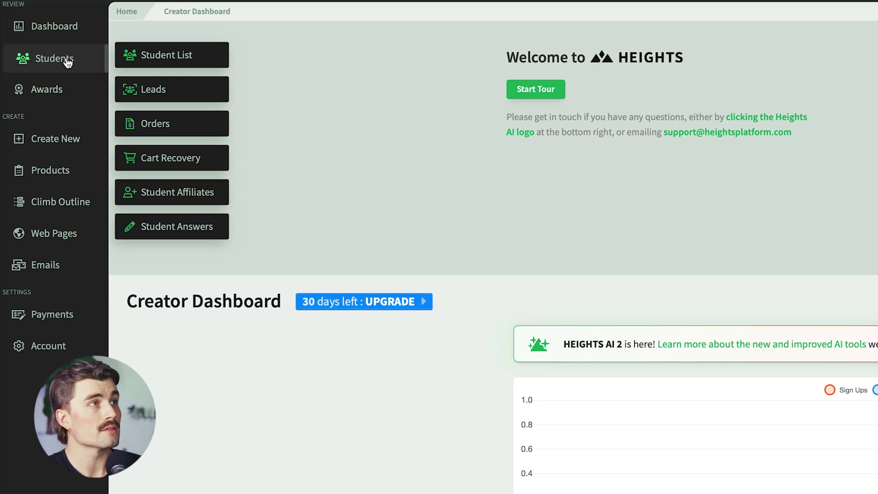
{"action": "mouse_move", "coordinate": [58, 86]}
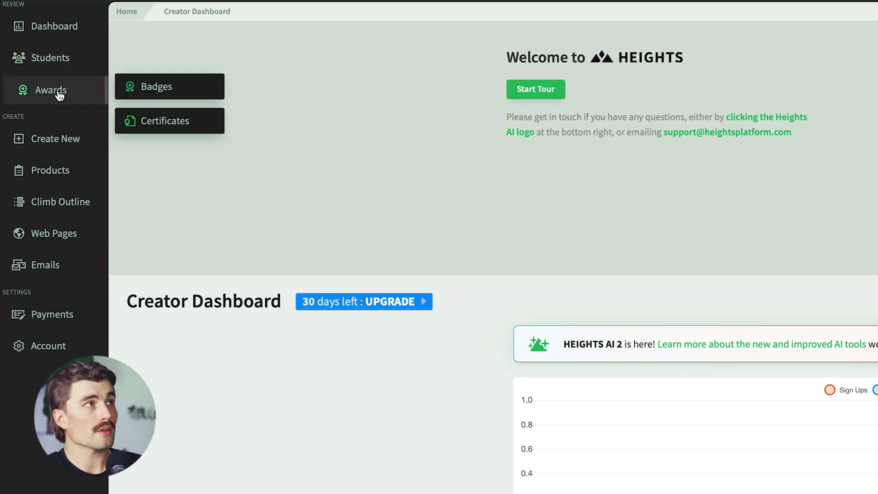
{"action": "left_click", "coordinate": [60, 145]}
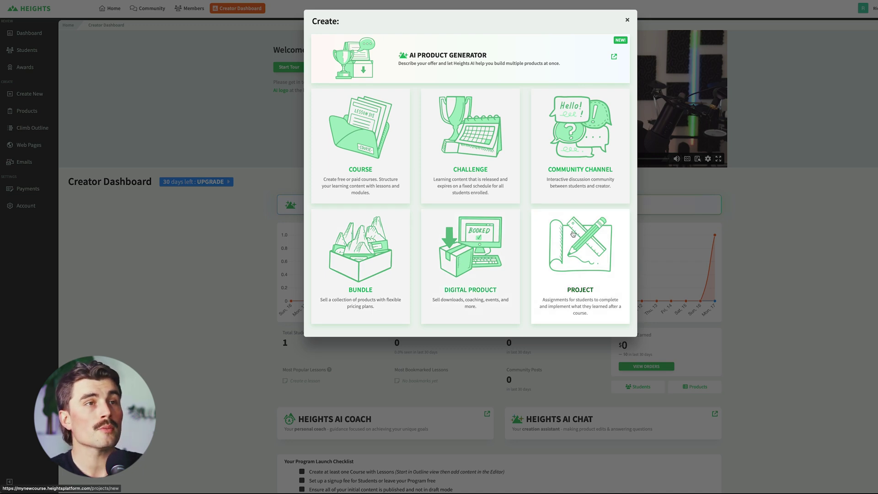
{"action": "left_click", "coordinate": [103, 153]}
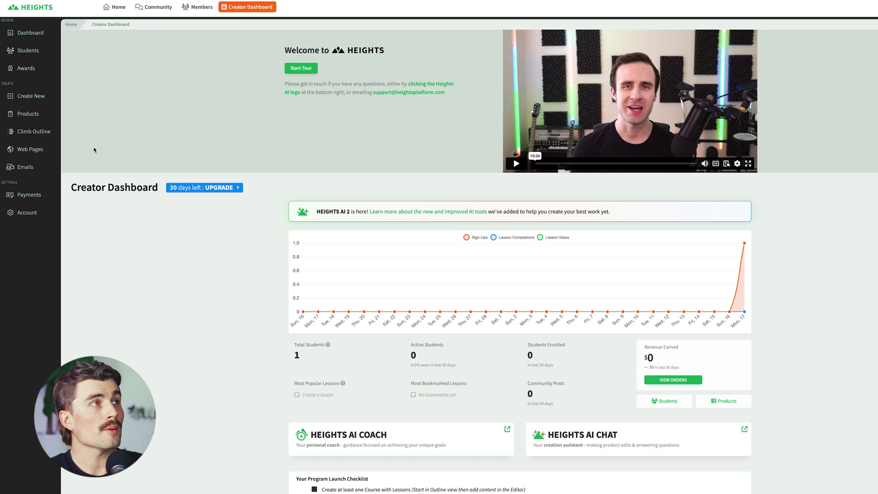
{"action": "mouse_move", "coordinate": [24, 116]}
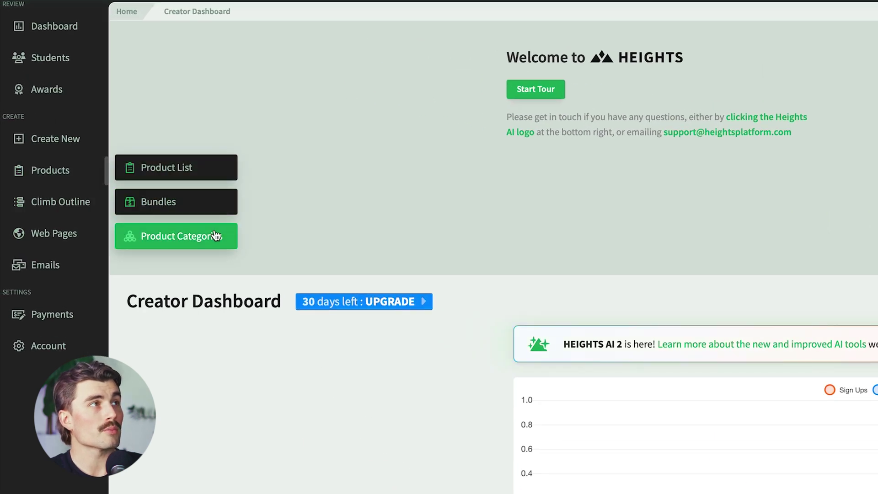
Step: View the Products list, then open the program's Climb Outline overview
{"action": "left_click", "coordinate": [39, 172]}
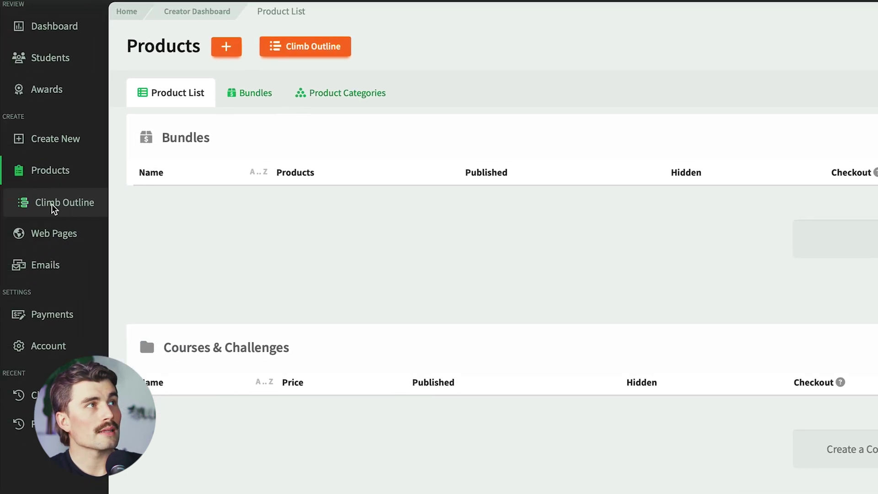
{"action": "left_click", "coordinate": [51, 204]}
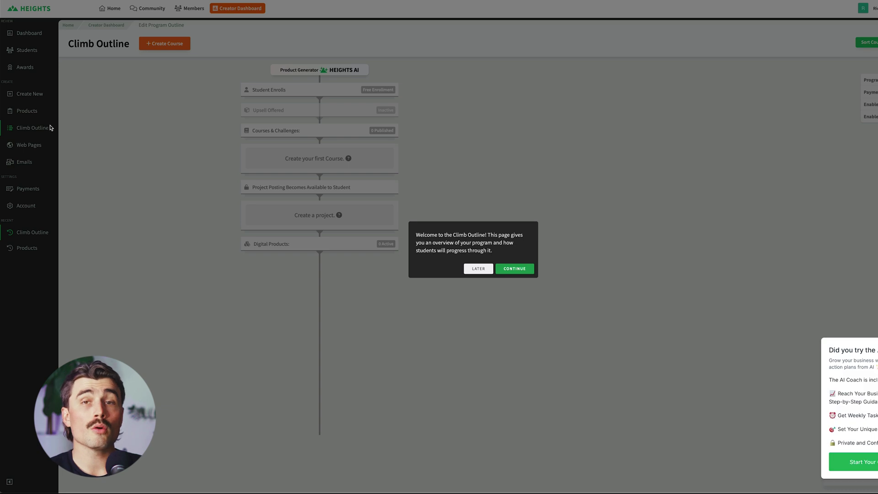
Step: Dismiss the Climb Outline welcome message and go to the site's Web Pages area
{"action": "left_click", "coordinate": [231, 205]}
{"action": "mouse_move", "coordinate": [39, 144]}
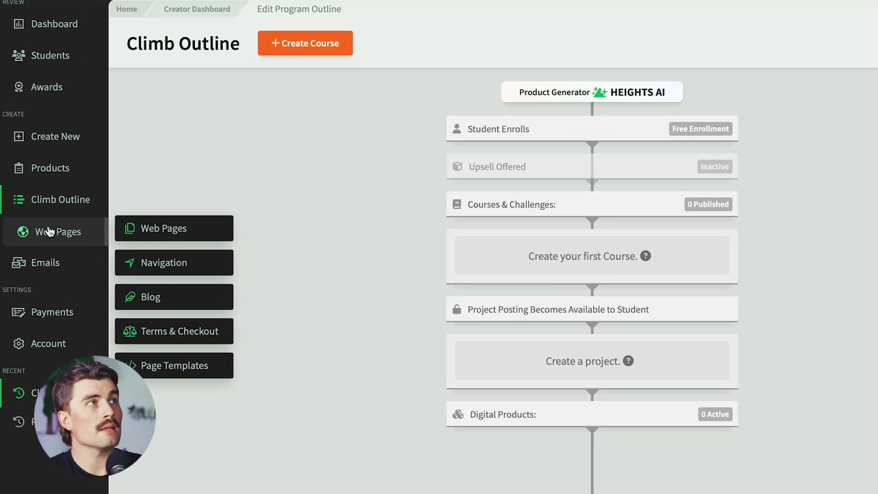
{"action": "left_click", "coordinate": [50, 232]}
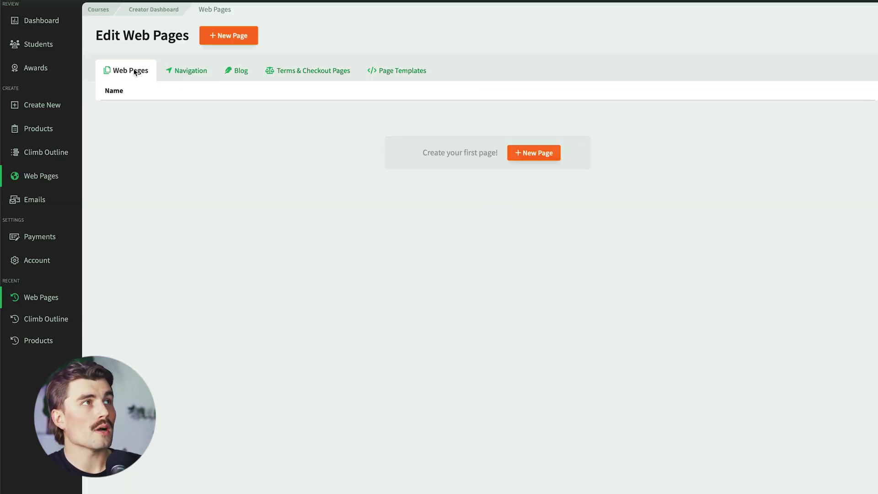
Step: Browse the Navigation, Blog, Terms & Checkout and Page Templates tabs, then start a new page
{"action": "left_click", "coordinate": [185, 72]}
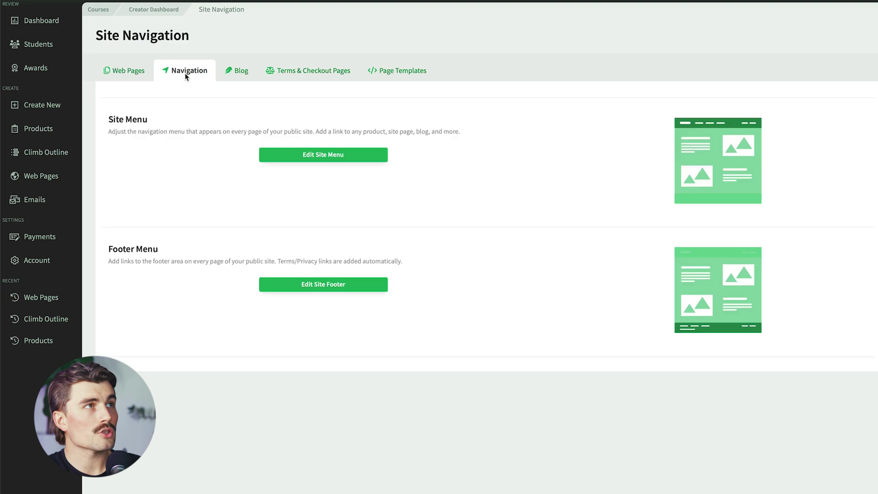
{"action": "left_click", "coordinate": [233, 71]}
{"action": "left_click", "coordinate": [324, 73]}
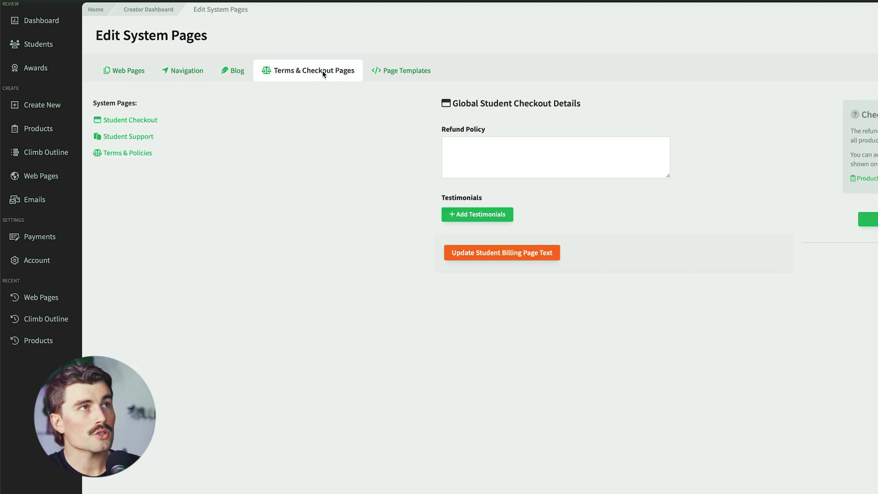
{"action": "left_click", "coordinate": [411, 71]}
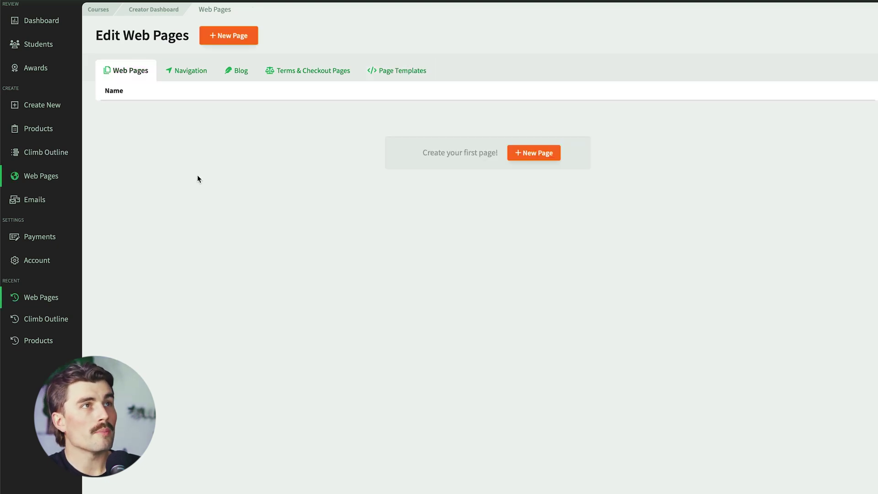
{"action": "left_click", "coordinate": [514, 158]}
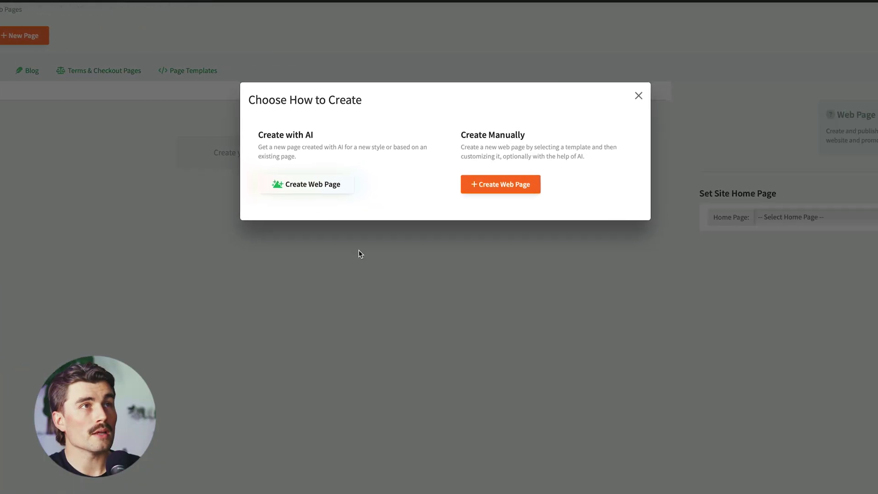